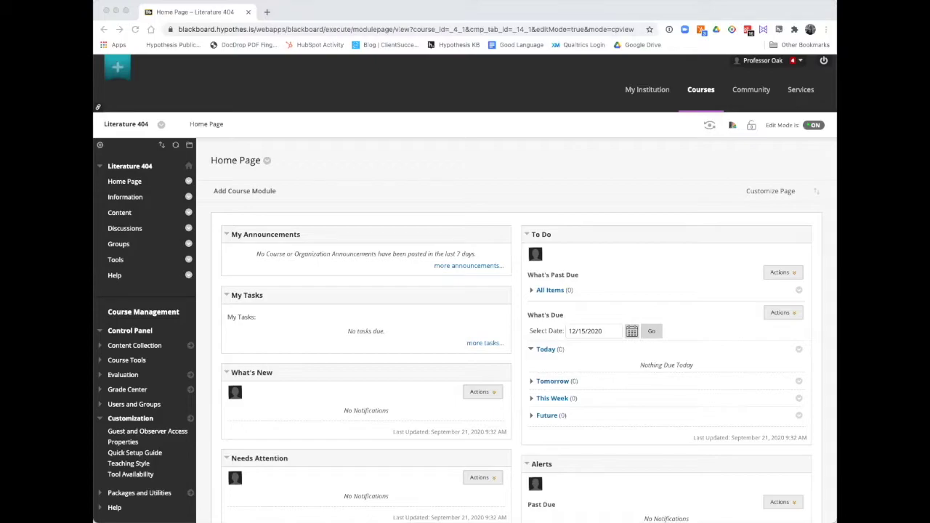
Step: Open Tool Availability under Customization in the Literature 404 Control Panel
left_click(331, 188)
left_click(343, 184)
left_click(348, 203)
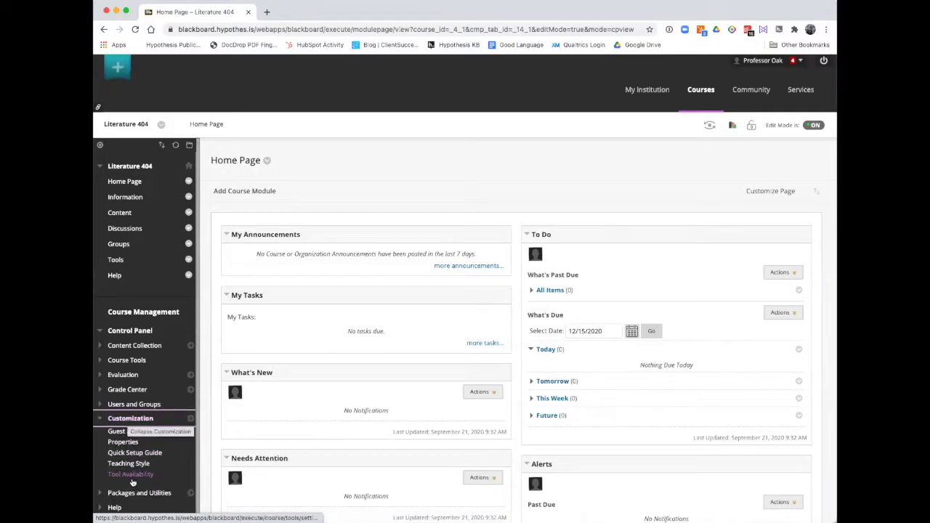
left_click(131, 476)
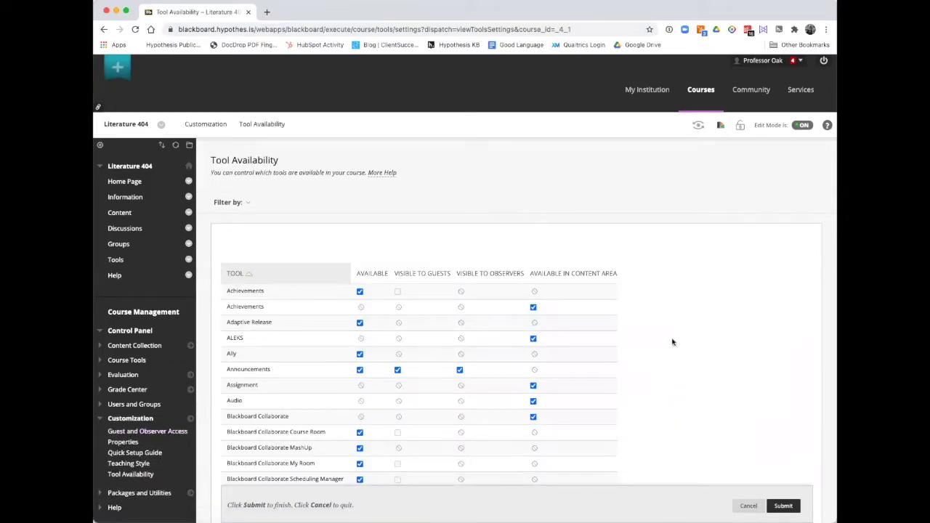
scroll(672, 341, "down", 2)
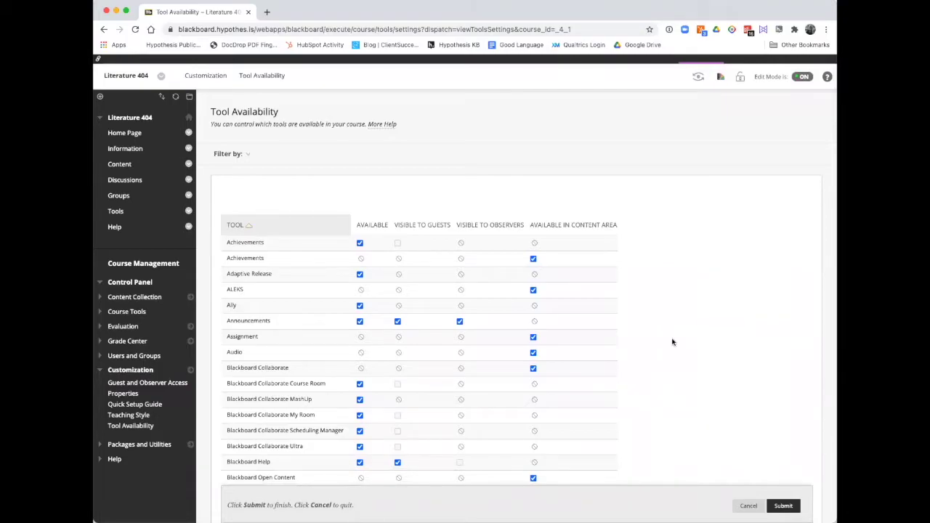
scroll(672, 341, "down", 5)
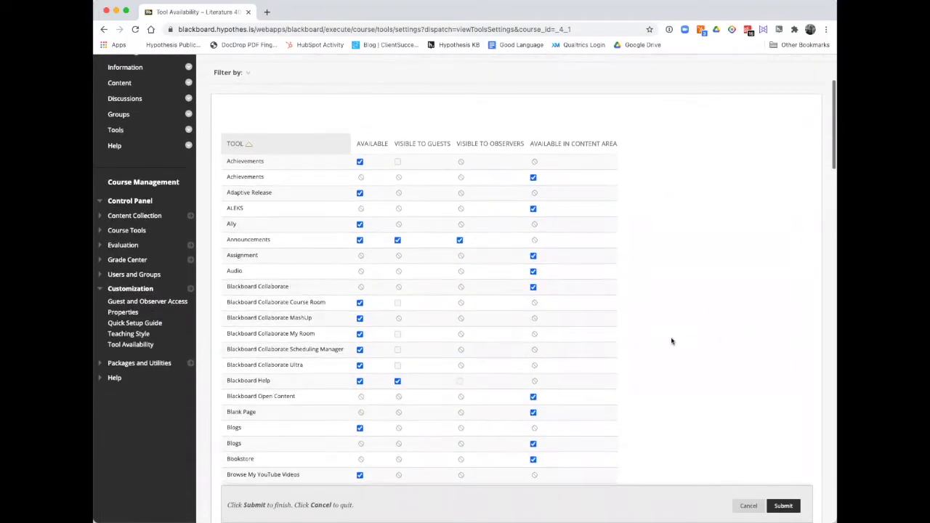
scroll(672, 341, "down", 2)
scroll(672, 340, "down", 2)
scroll(672, 336, "down", 3)
scroll(672, 332, "down", 2)
scroll(672, 331, "down", 3)
scroll(671, 327, "down", 3)
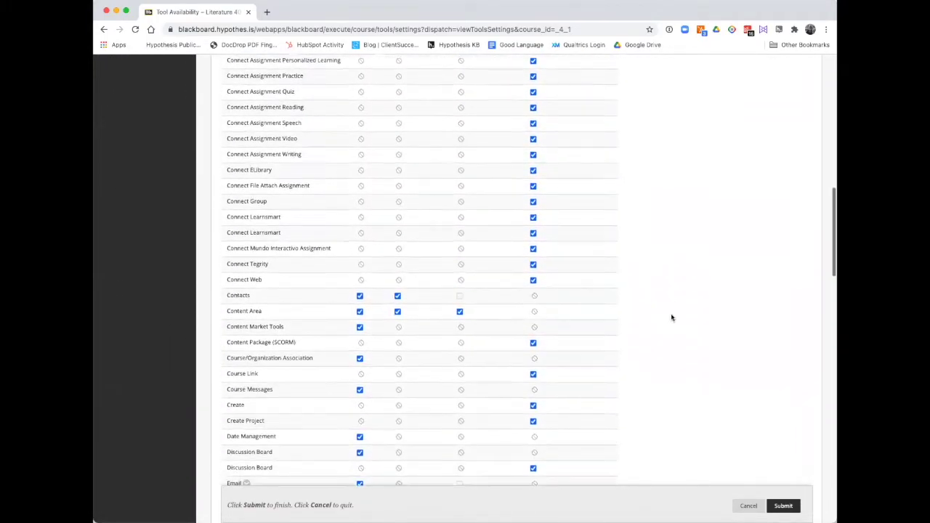
scroll(670, 315, "down", 3)
scroll(670, 307, "down", 2)
scroll(671, 309, "down", 1)
scroll(671, 307, "down", 3)
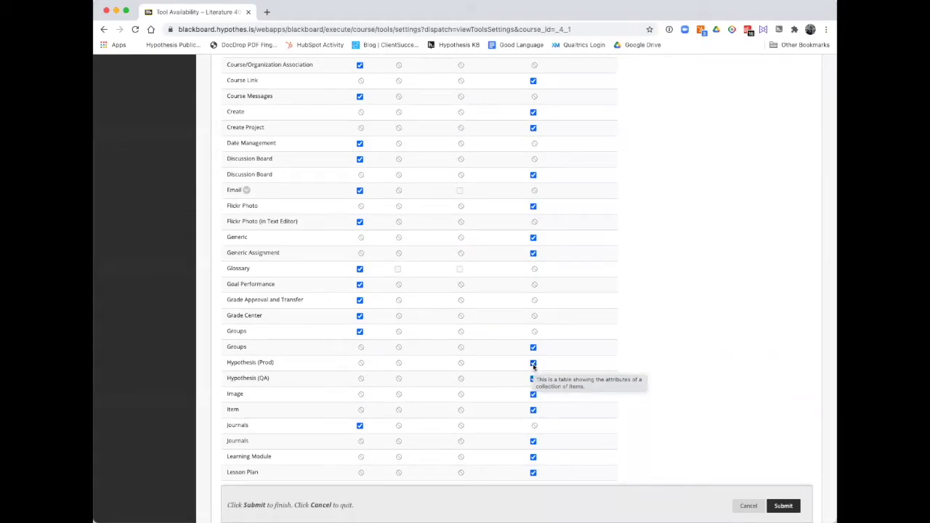
scroll(533, 366, "up", 5)
scroll(533, 366, "up", 5)
scroll(533, 366, "up", 5)
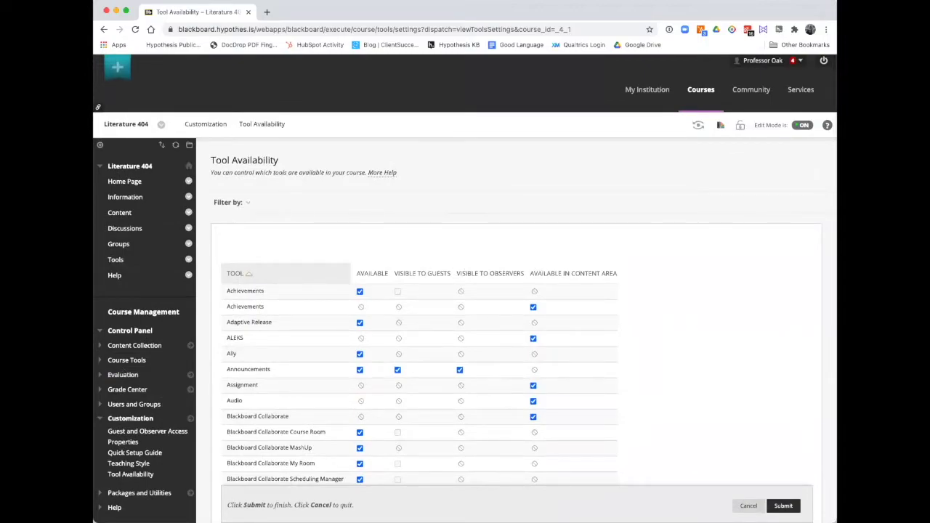
Step: Choose Hypothesis (Prod) from Build Content in the Literature 404 Content area
left_click(120, 213)
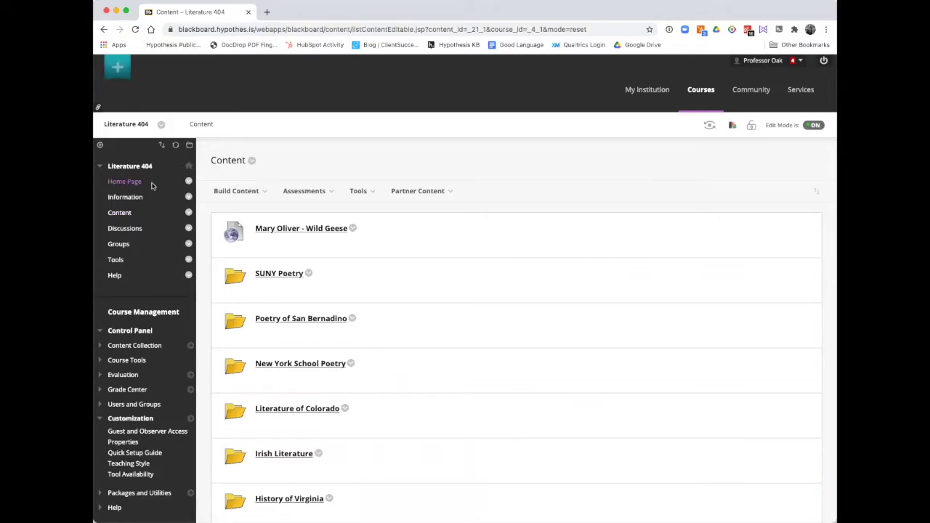
left_click(234, 190)
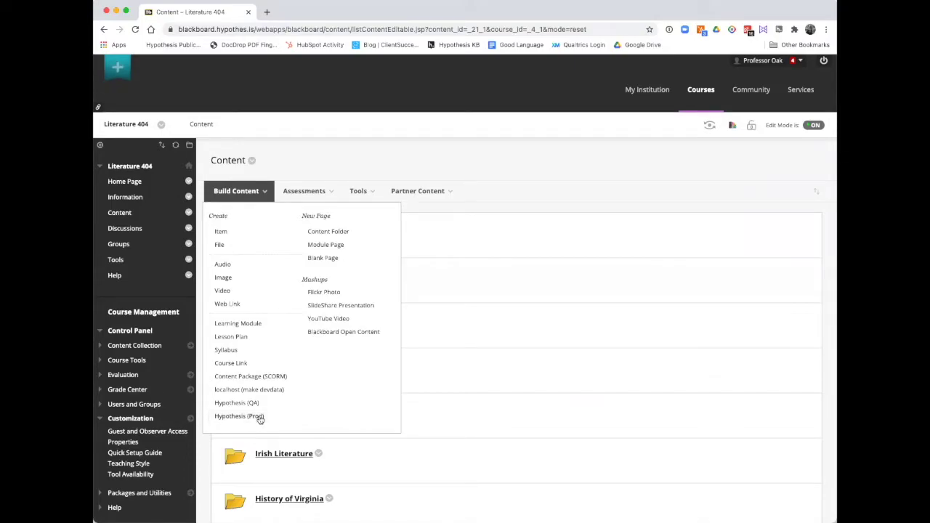
left_click(259, 417)
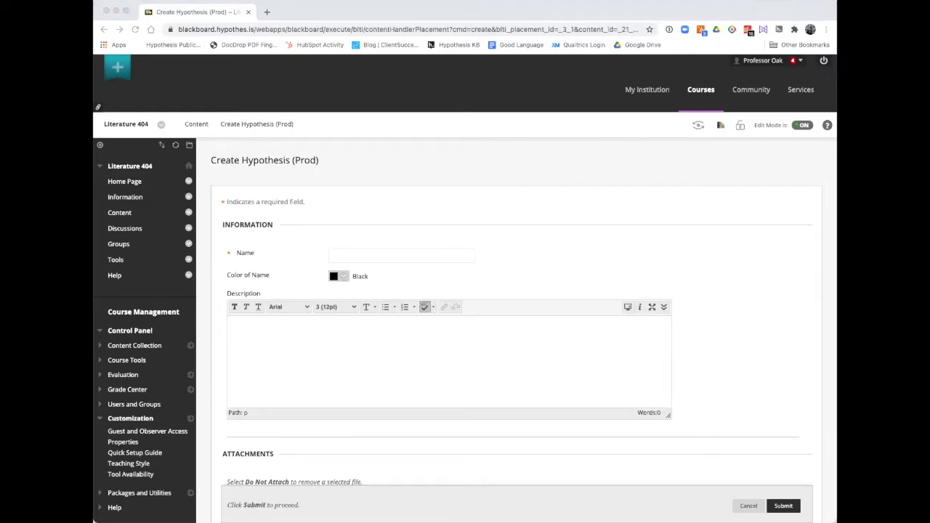
left_click(352, 253)
type("Astronomy Lesson - Alan R. Shapiro")
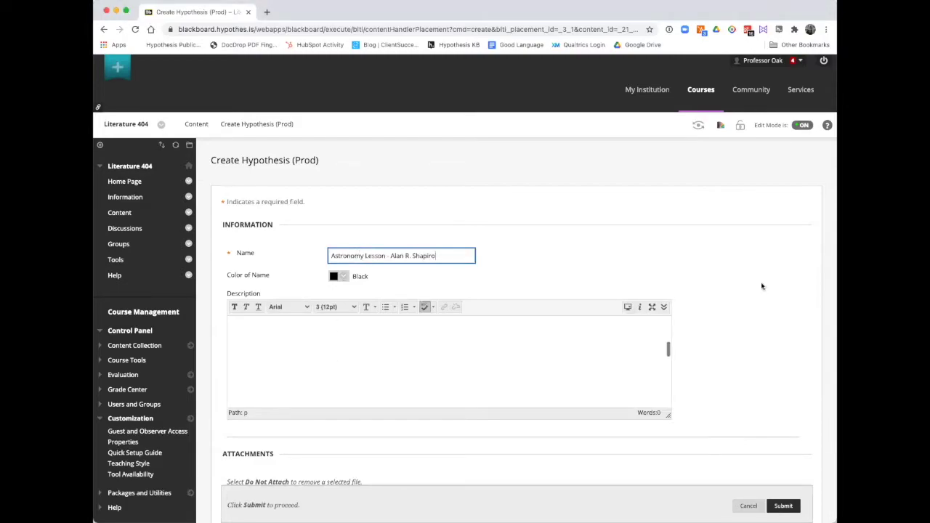
scroll(761, 286, "down", 3)
scroll(761, 285, "down", 2)
scroll(452, 315, "down", 2)
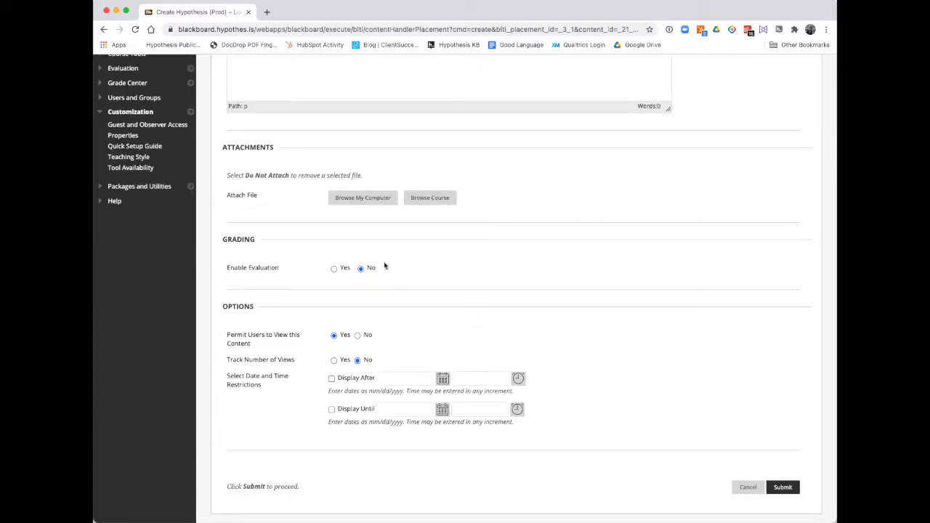
Step: Enable evaluation with 10 points possible and submit the Hypothesis assignment
left_click(333, 269)
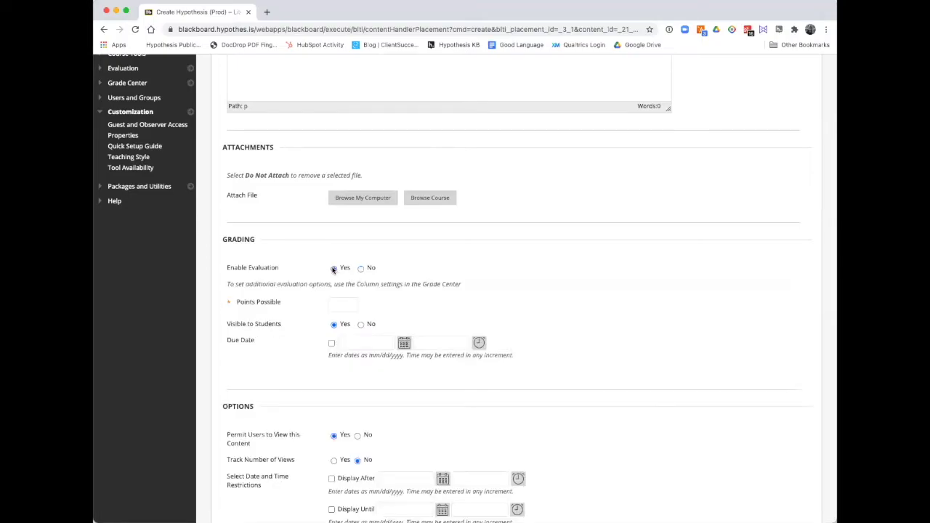
left_click(340, 305)
left_click(341, 323)
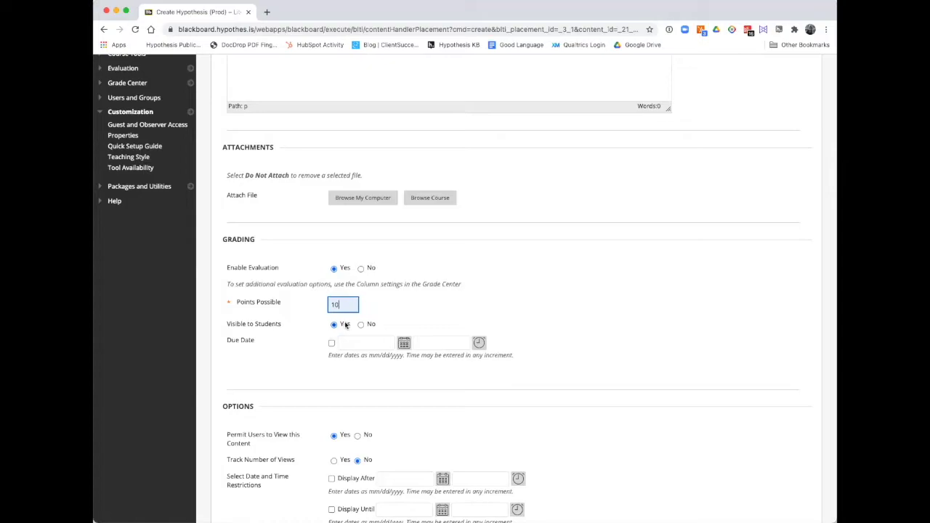
scroll(500, 311, "down", 3)
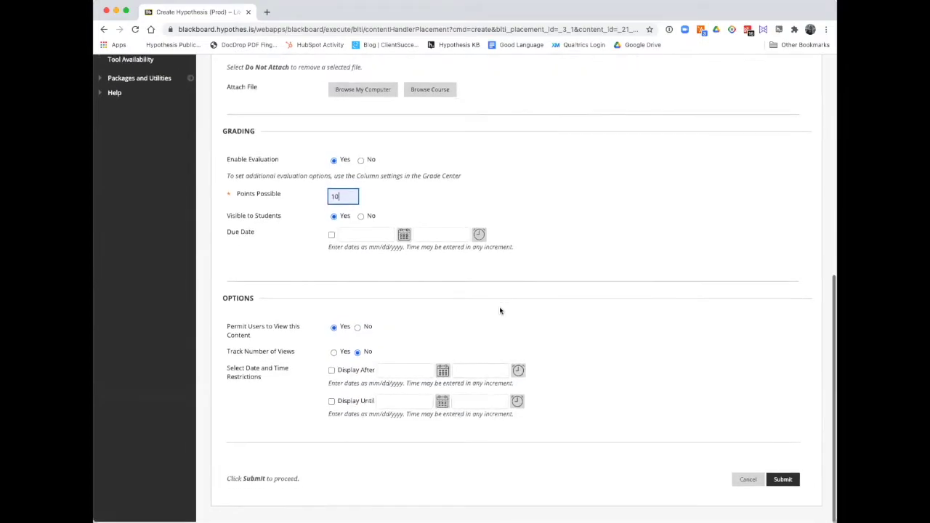
left_click(783, 480)
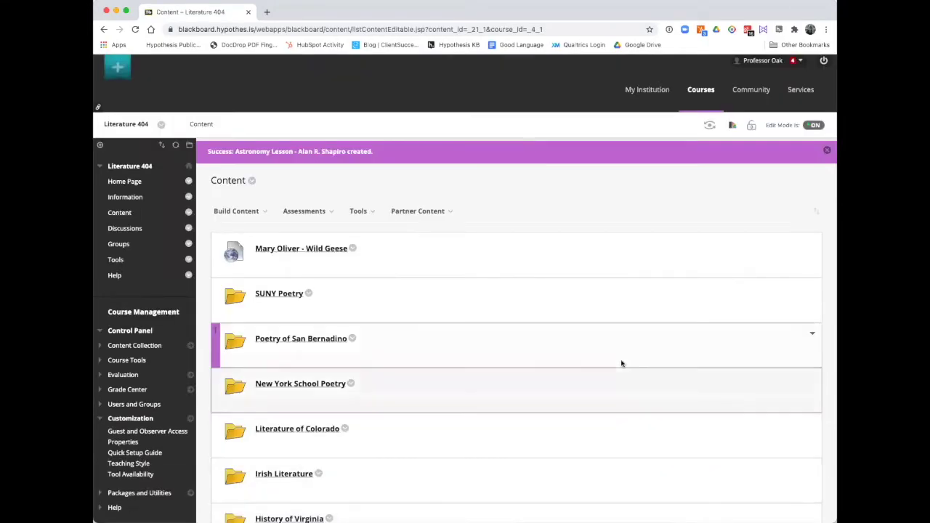
Step: Open the new Astronomy Lesson - Alan R. Shapiro item at the bottom of the Content list
scroll(621, 363, "down", 10)
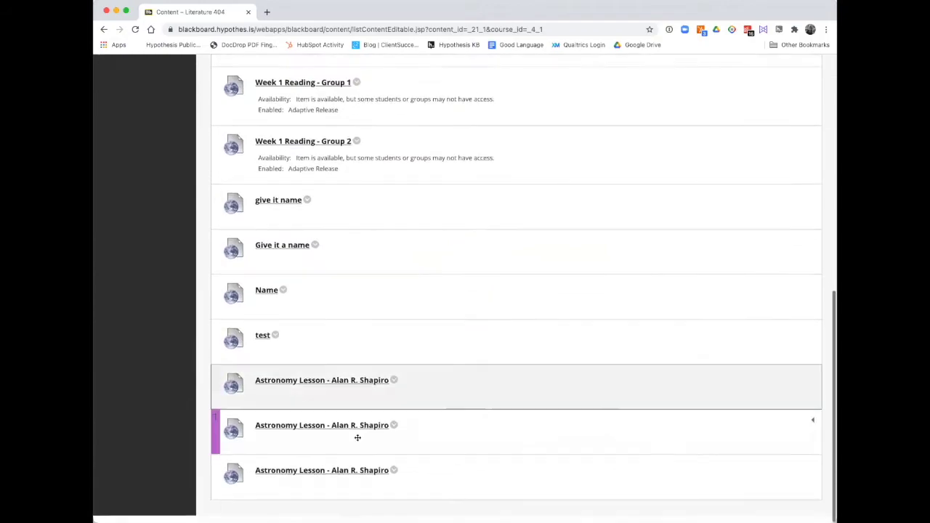
left_click(350, 478)
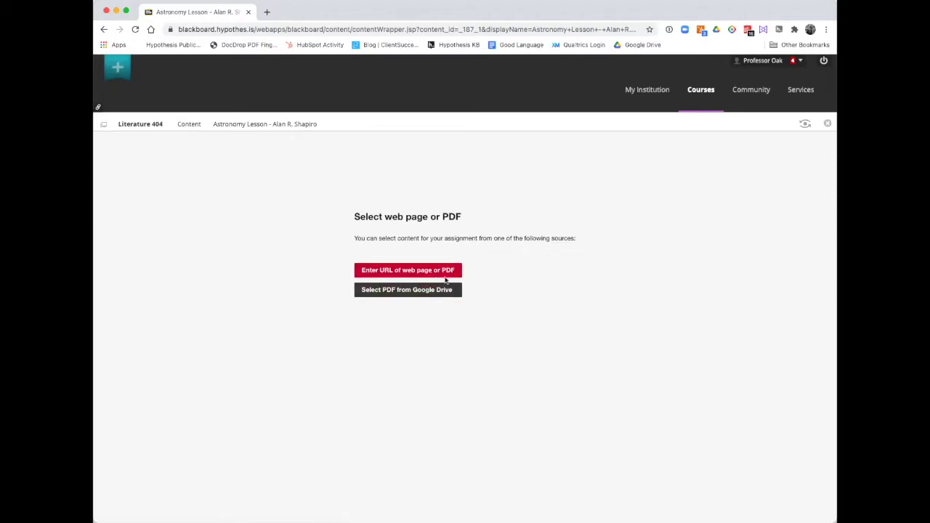
Step: Paste the poem's poetryfoundation.org URL as the web page address and submit it
left_click(454, 294)
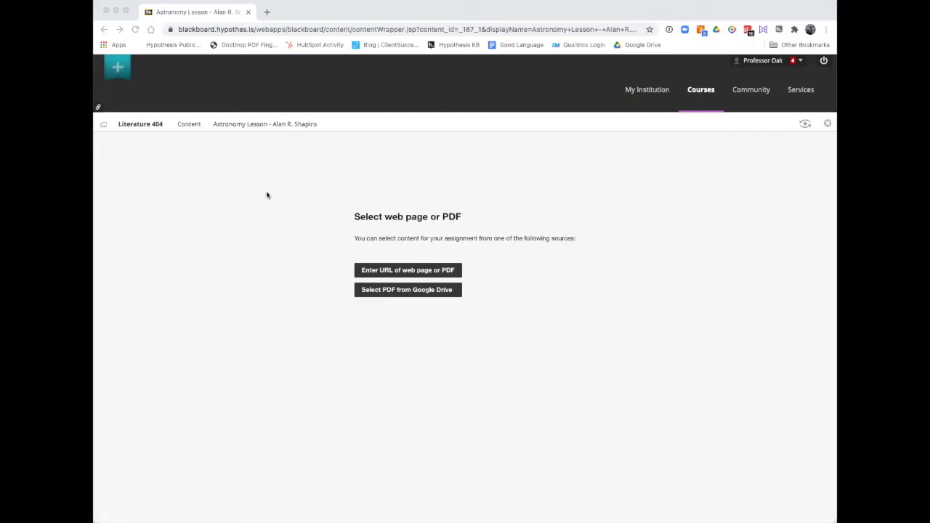
left_click(401, 271)
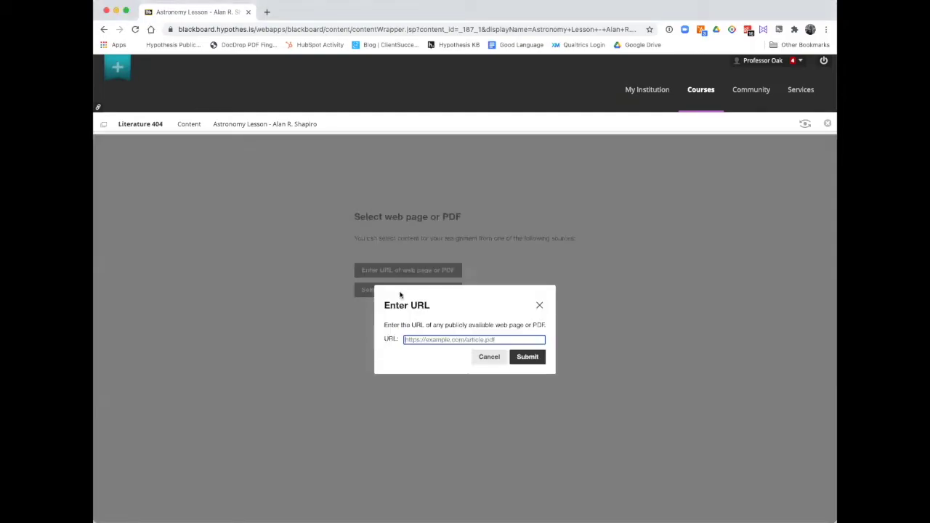
key("super+v")
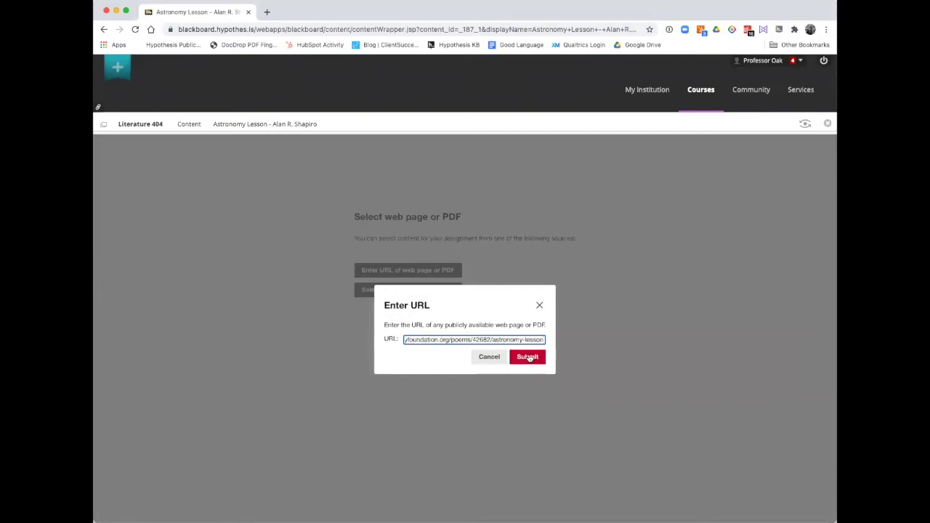
left_click(529, 357)
left_click(539, 361)
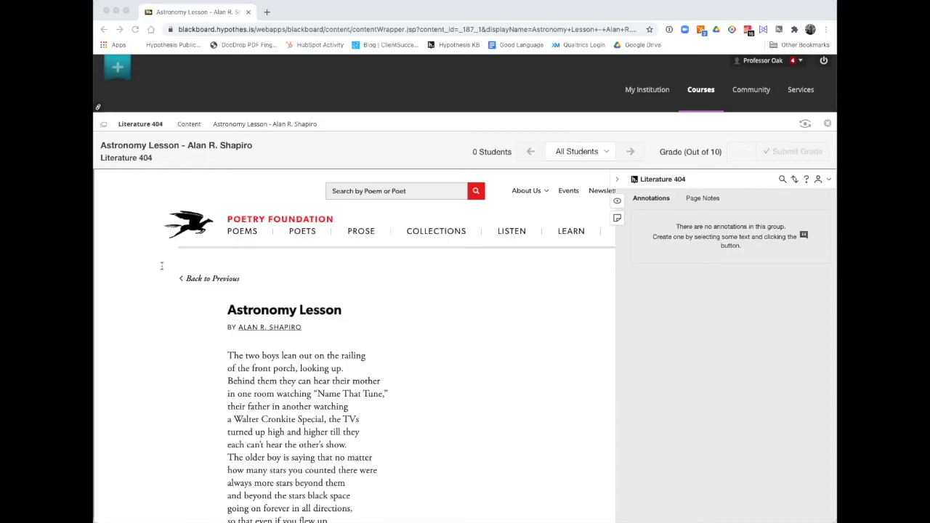
Step: Retry submitting the Enter URL dialog so the poem loads beside the Hypothesis sidebar
left_click(395, 280)
left_click(476, 306)
left_click(379, 281)
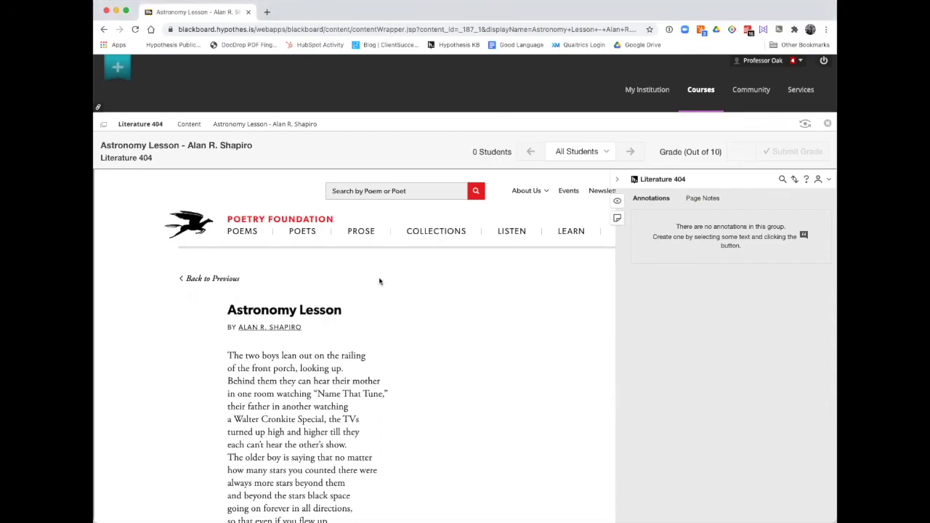